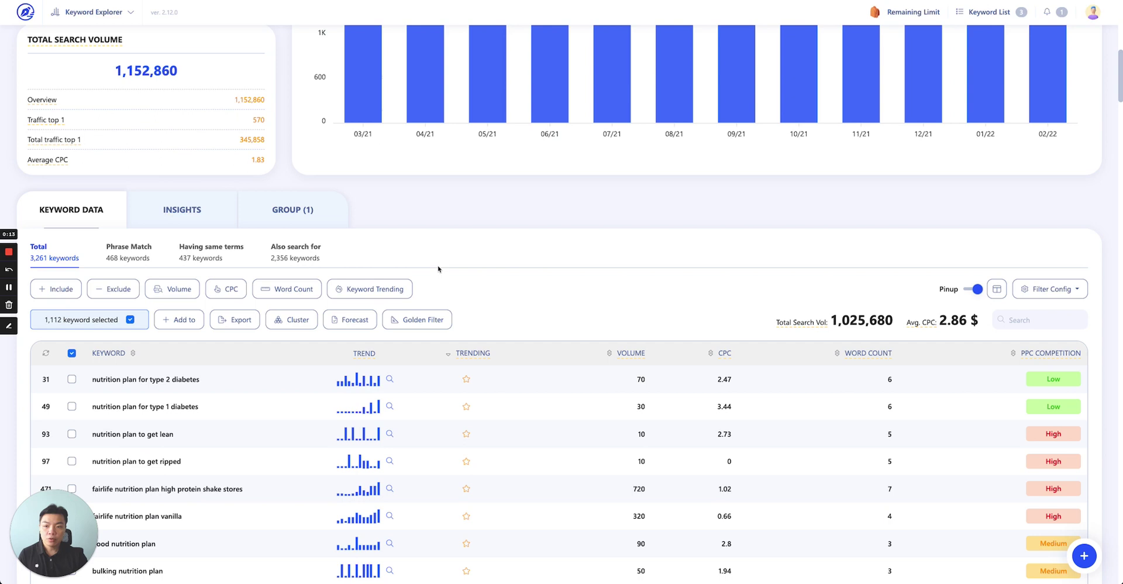
Step: Open the keyword insights and look through the question keyword groups from IS to WHO
mouse_move(186, 215)
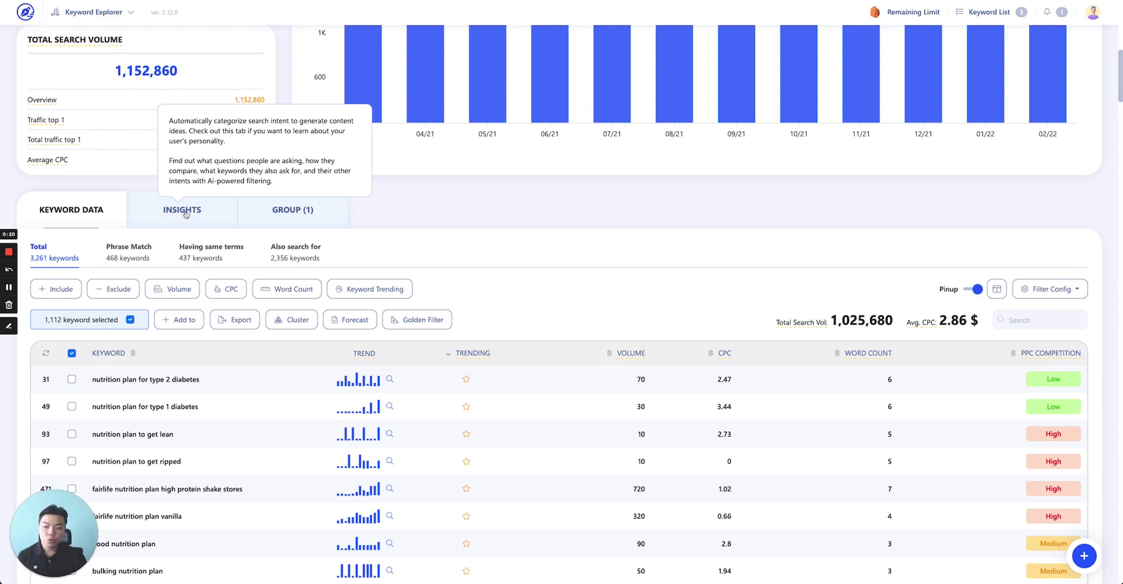
mouse_move(58, 251)
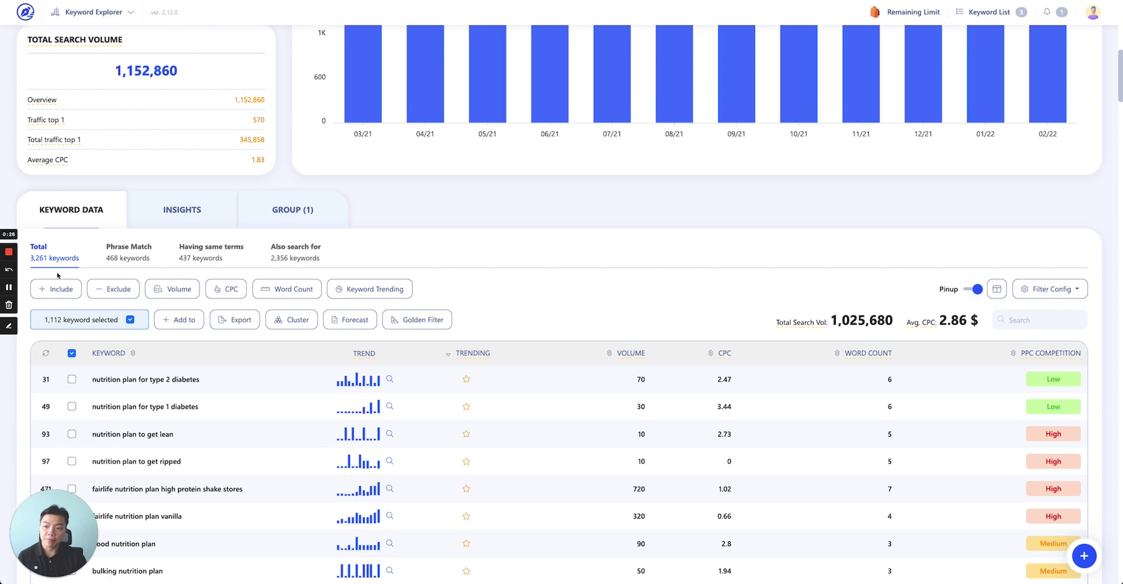
mouse_move(366, 285)
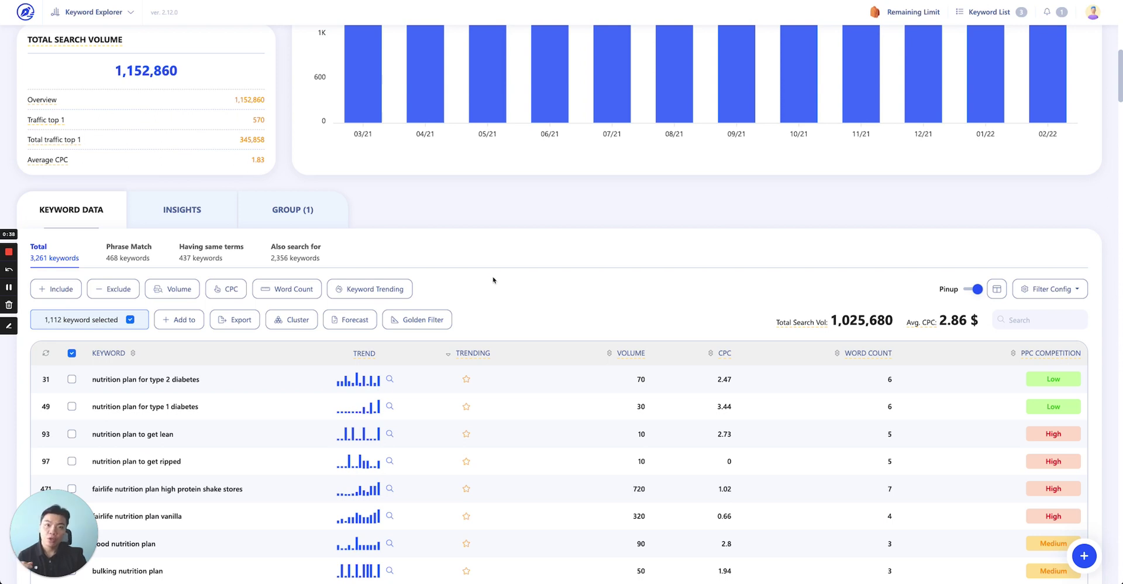
left_click(201, 223)
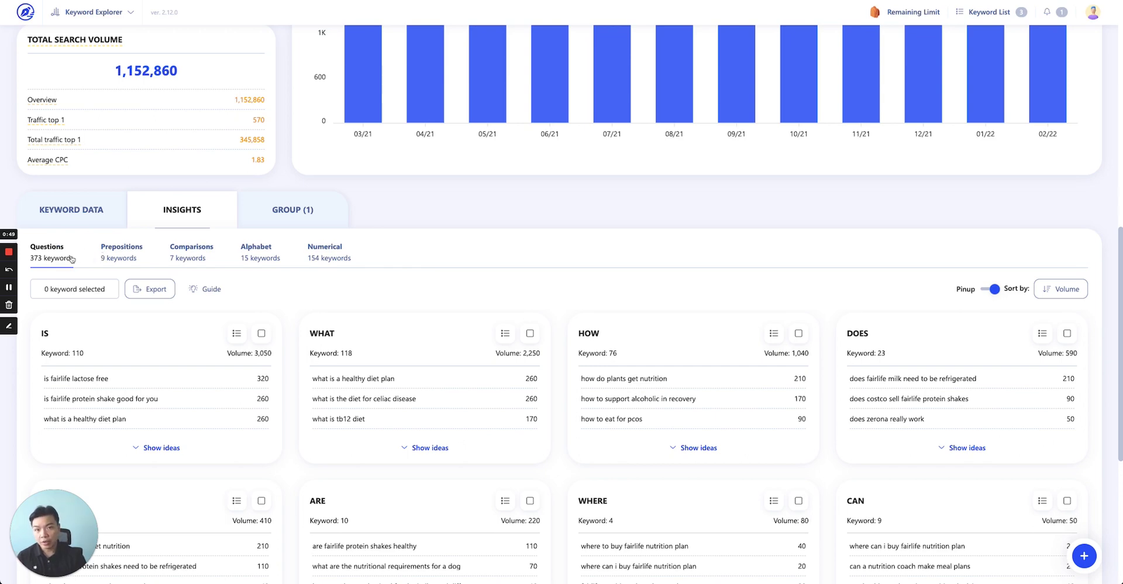
scroll(421, 287, "down", 3)
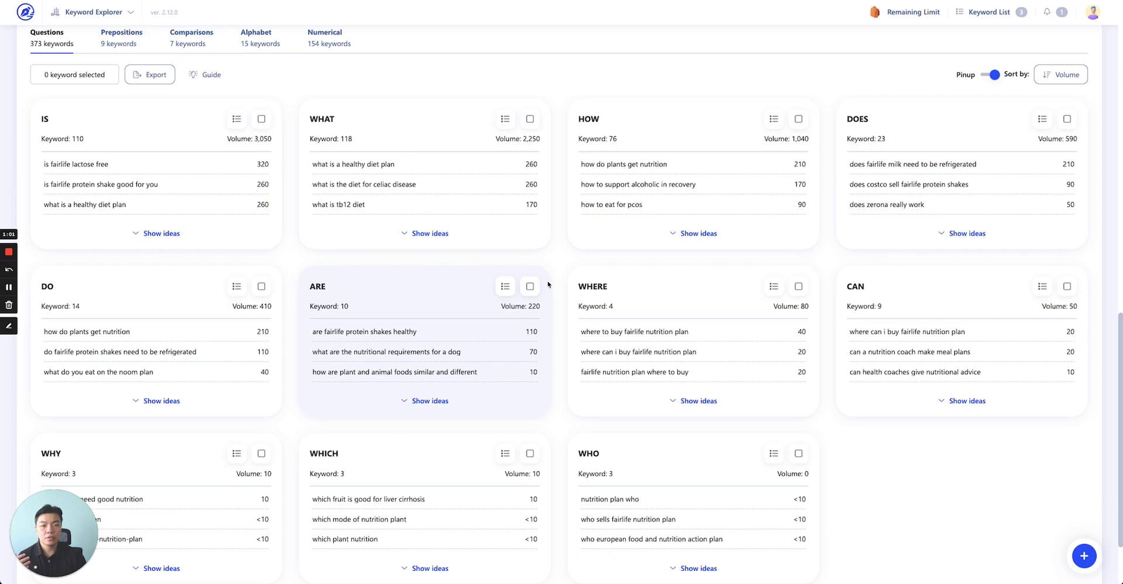
scroll(649, 328, "down", 2)
scroll(665, 351, "up", 4)
scroll(670, 363, "down", 4)
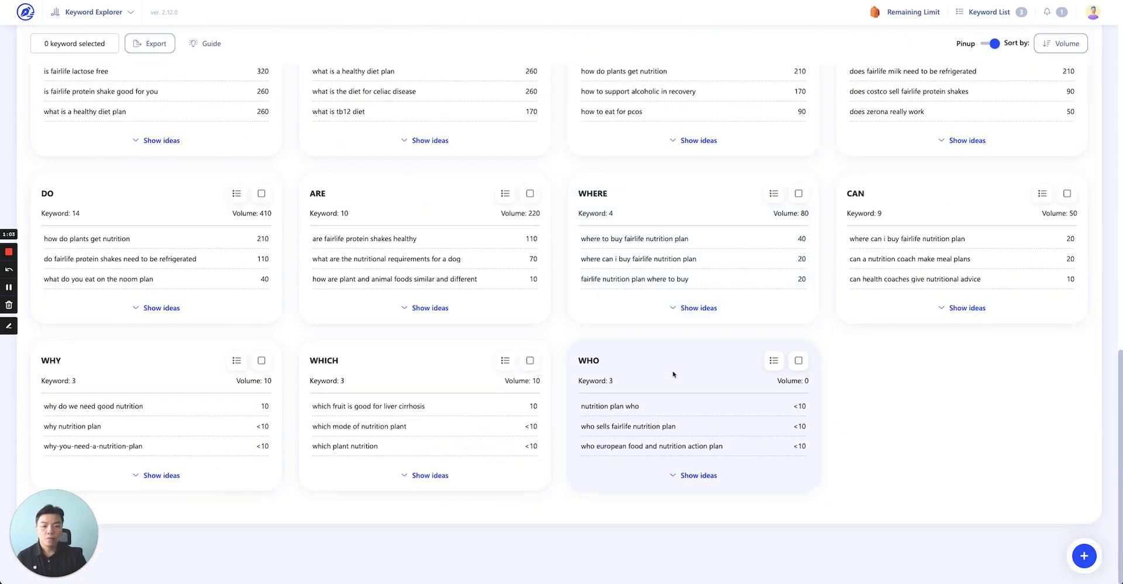
scroll(670, 372, "up", 3)
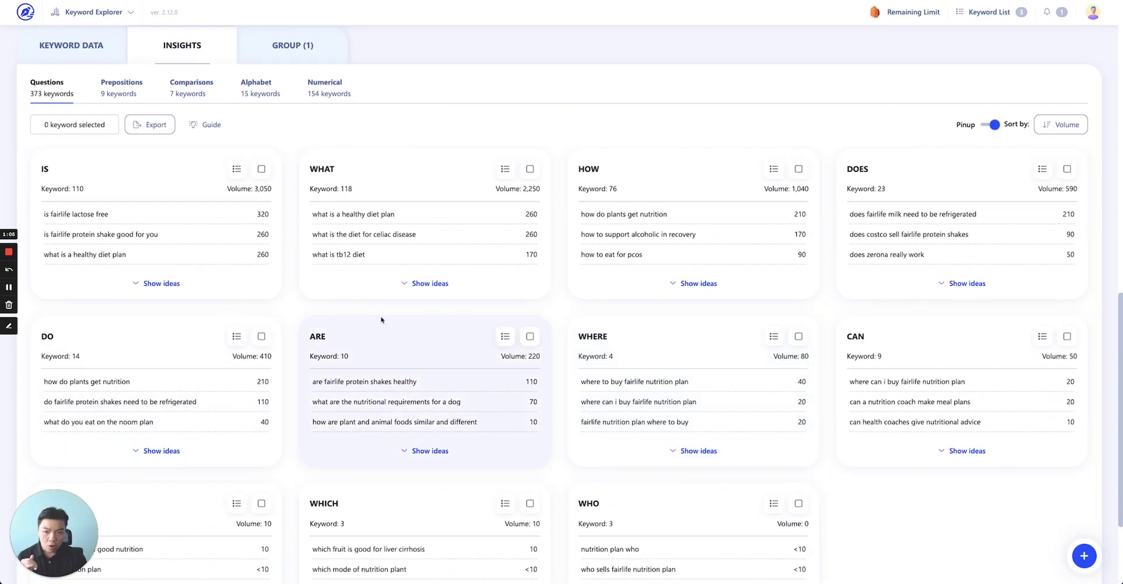
Step: Expand the keyword ideas of the WHAT question group, review its keyword table, and collapse it again
left_click(427, 283)
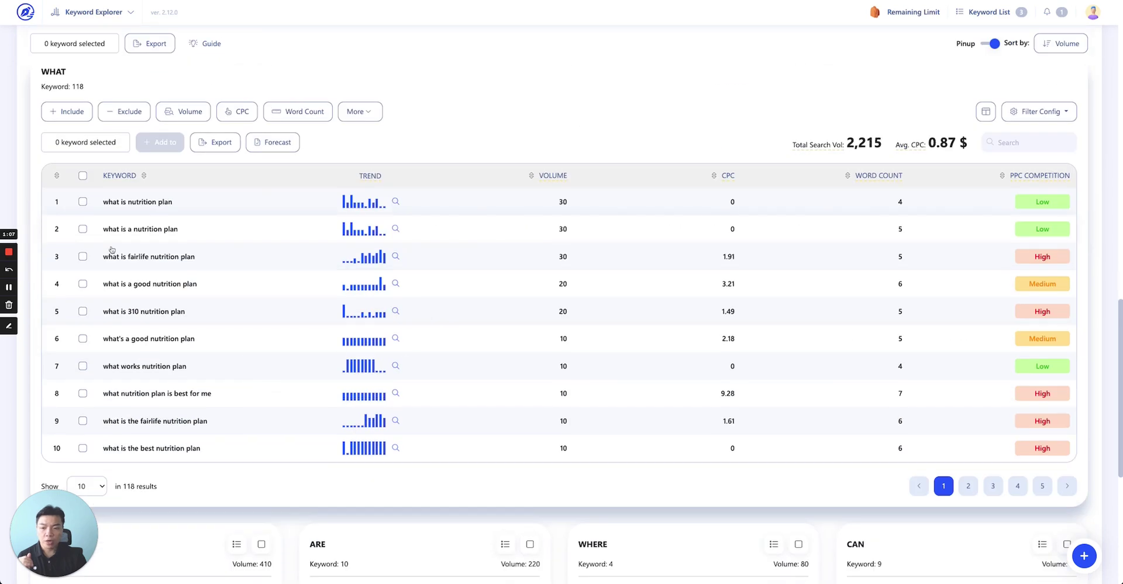
mouse_move(375, 364)
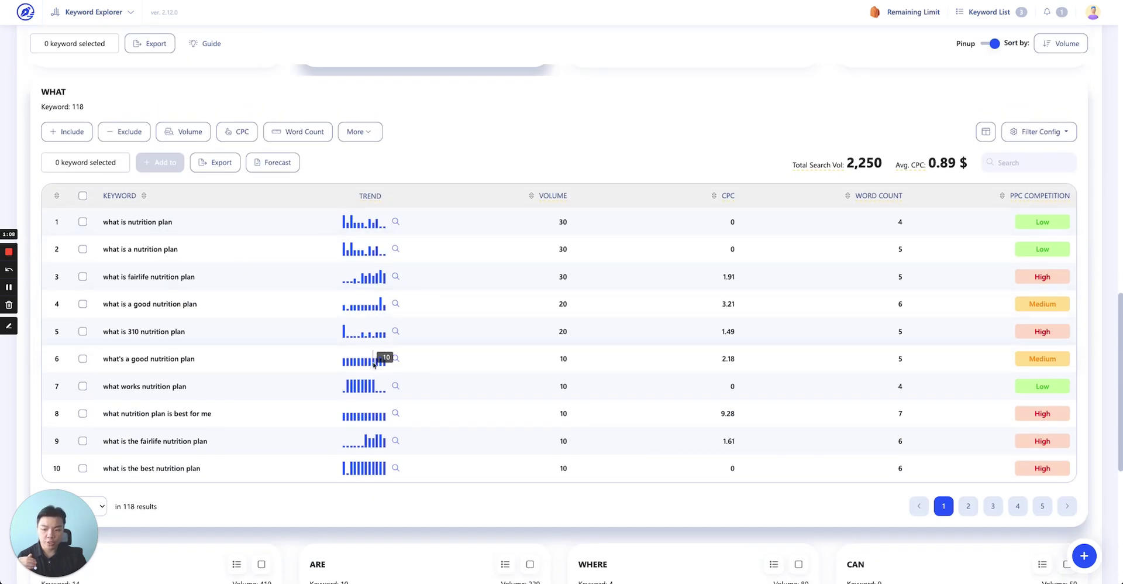
scroll(492, 337, "up", 2)
left_click(432, 175)
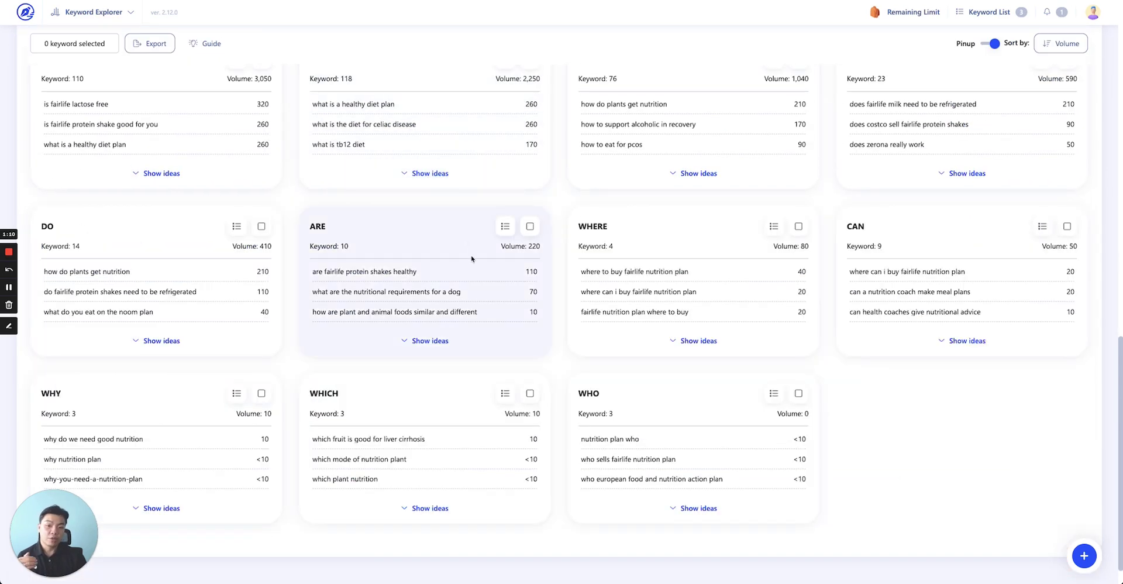
Step: View the Prepositions, Comparisons and Alphabet keyword groups one after another
scroll(472, 258, "up", 4)
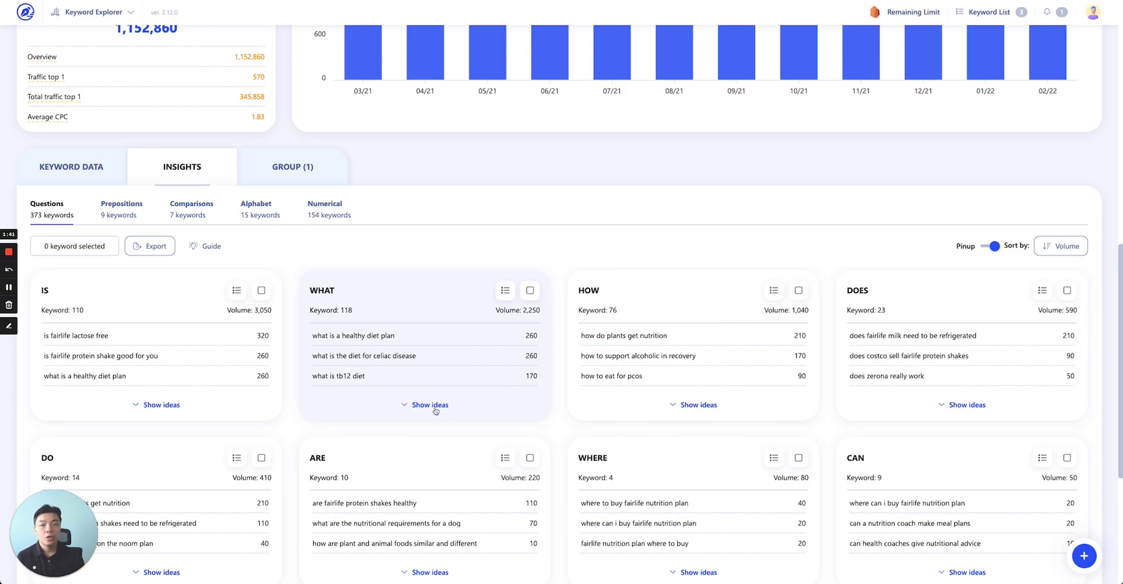
left_click(115, 214)
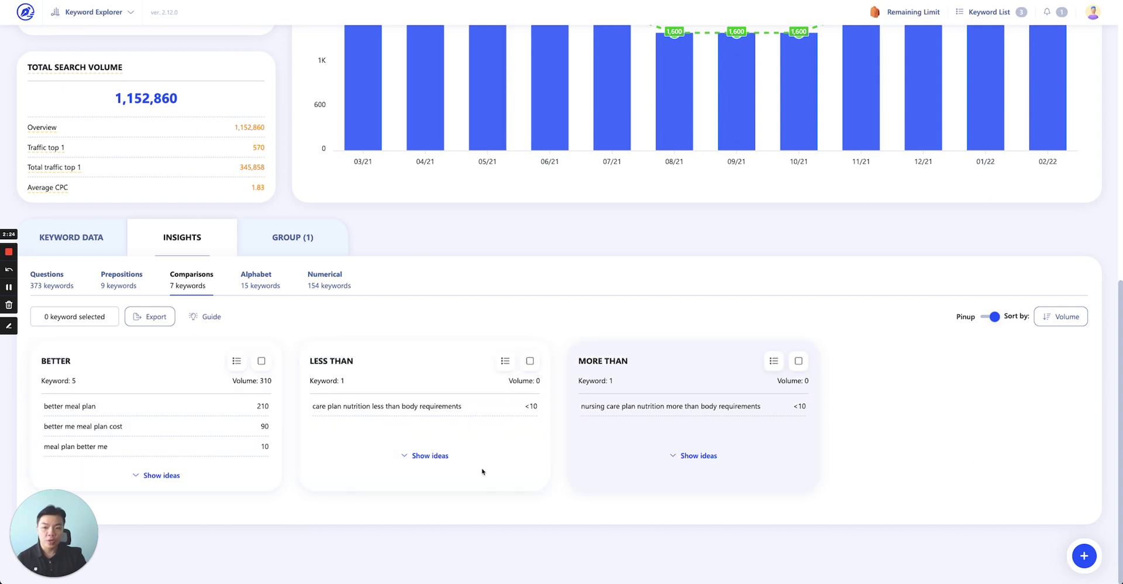
left_click(272, 287)
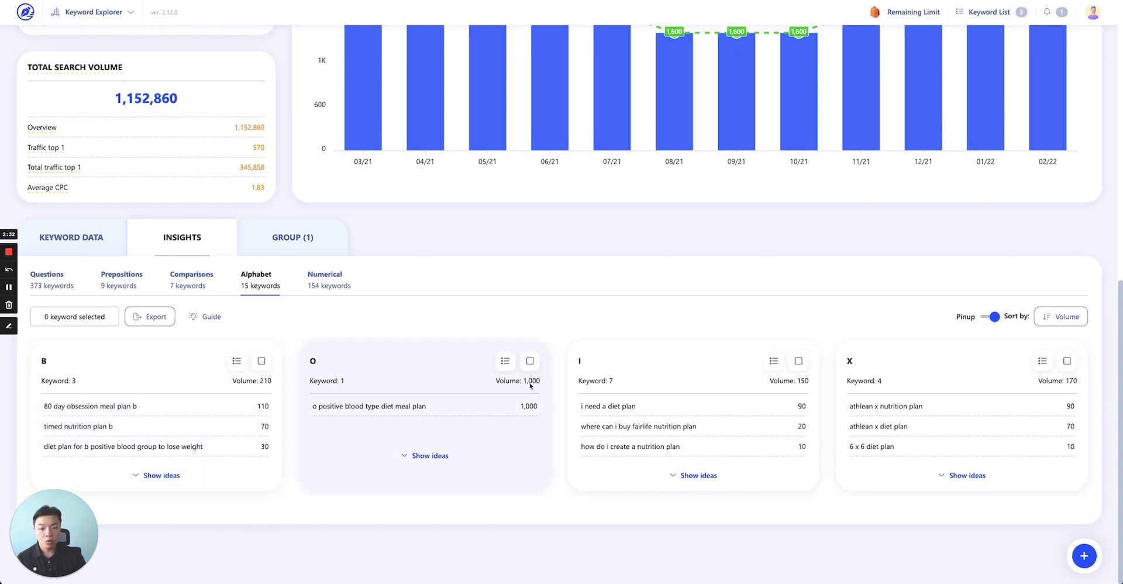
Step: Examine the Numerical keyword groups from 1 to 9 and return to the Questions groups
left_click(320, 286)
scroll(320, 286, "down", 1)
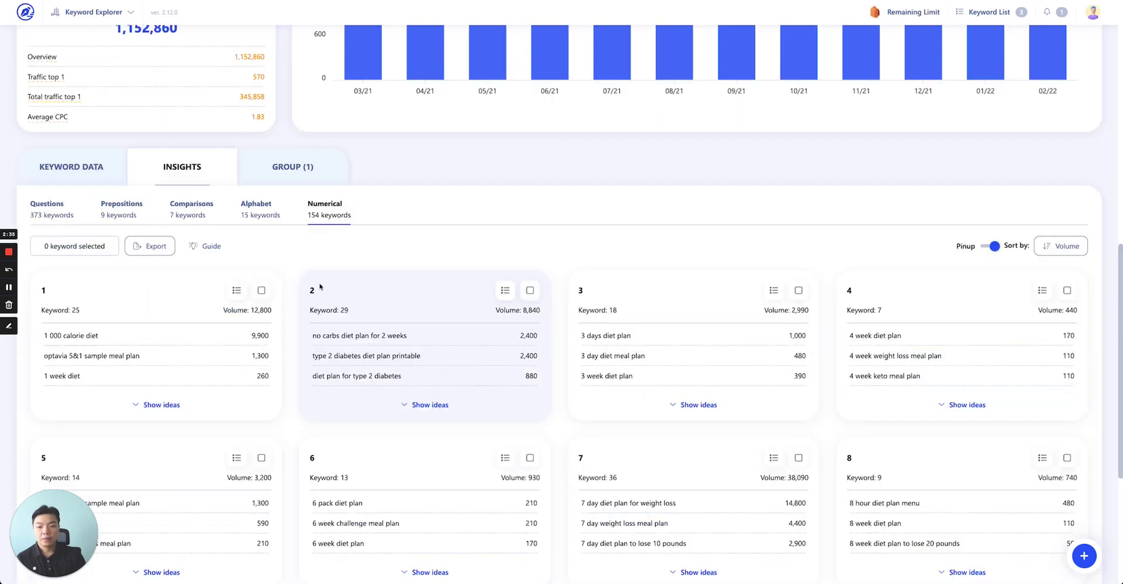
scroll(462, 309, "down", 1)
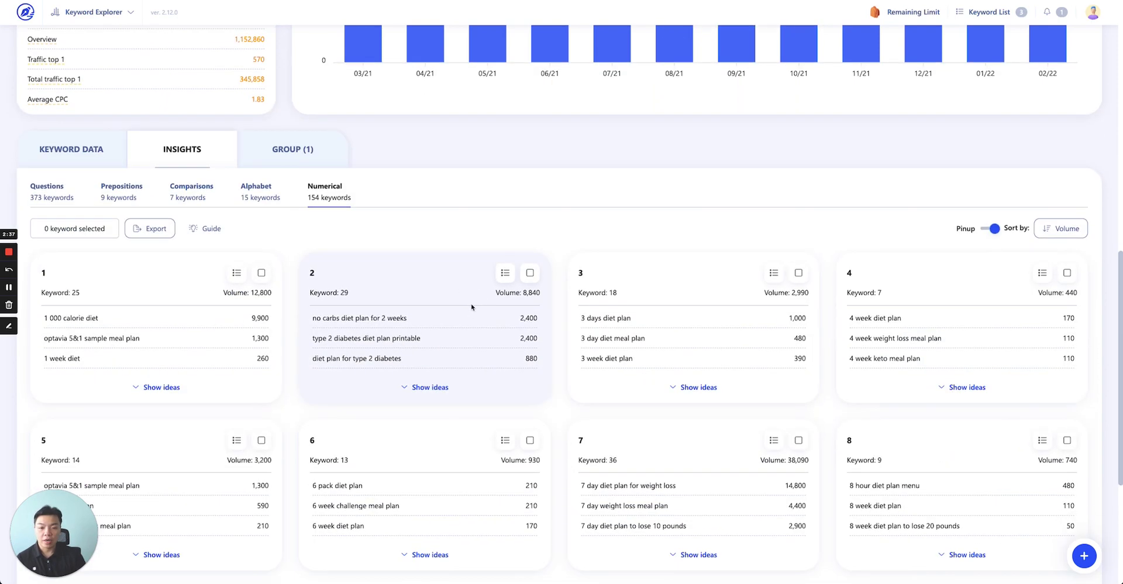
scroll(43, 328, "down", 3)
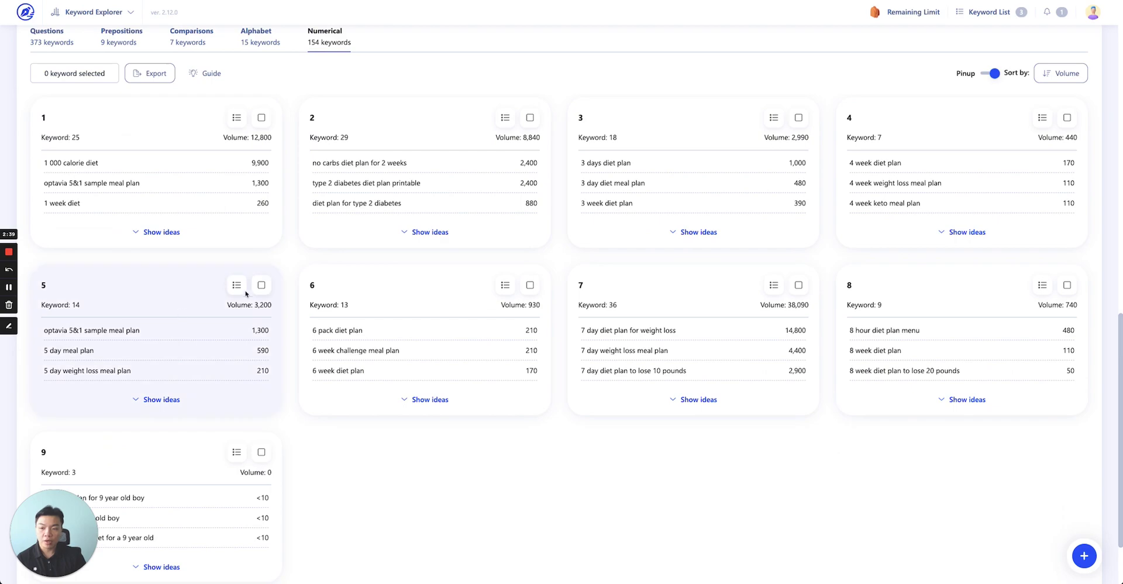
scroll(479, 467, "up", 10)
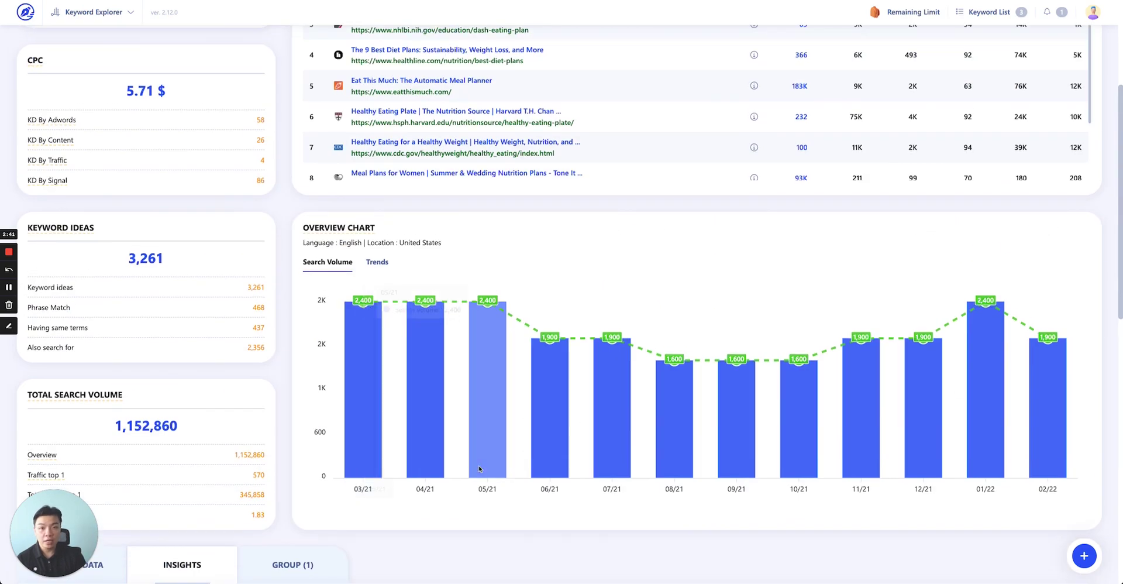
scroll(478, 466, "down", 7)
scroll(478, 468, "down", 5)
scroll(358, 436, "up", 5)
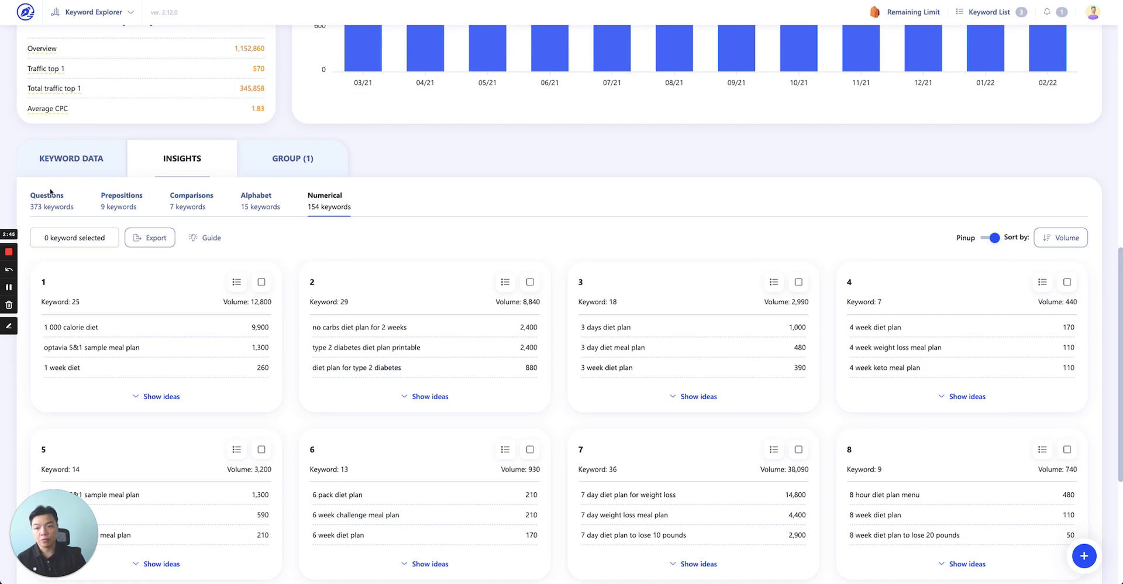
left_click(57, 206)
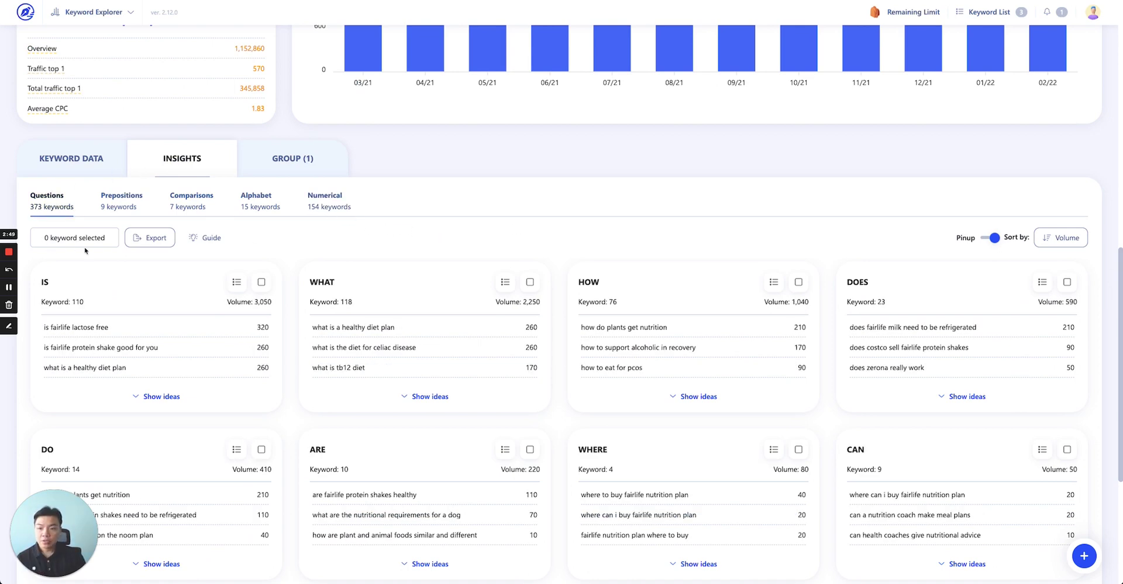
Step: Select the IS and WHAT question groups and deselect both of them
left_click(262, 282)
left_click(530, 283)
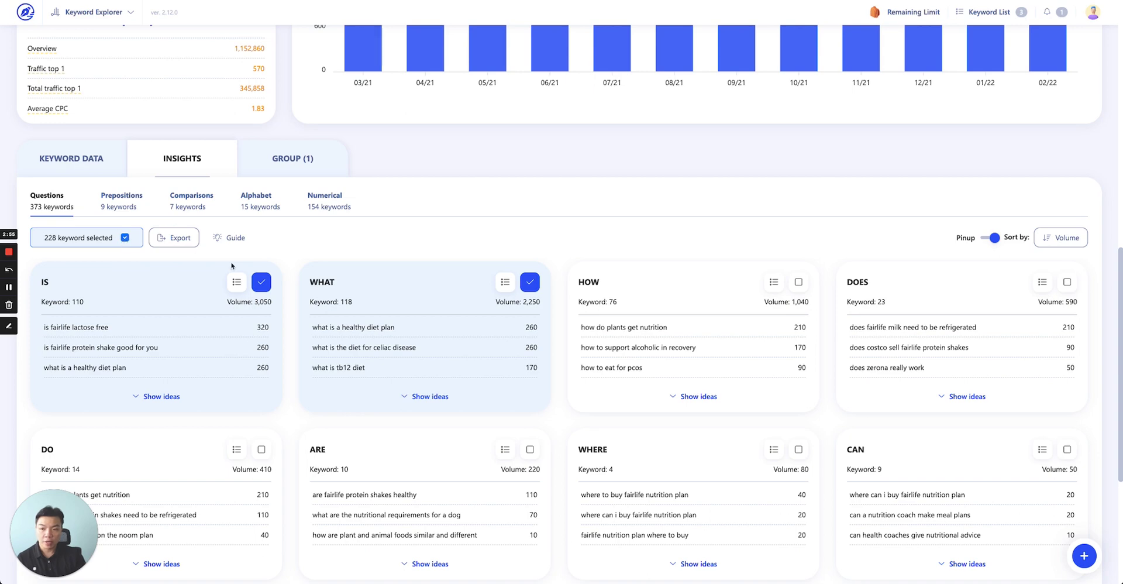
left_click(261, 282)
left_click(524, 289)
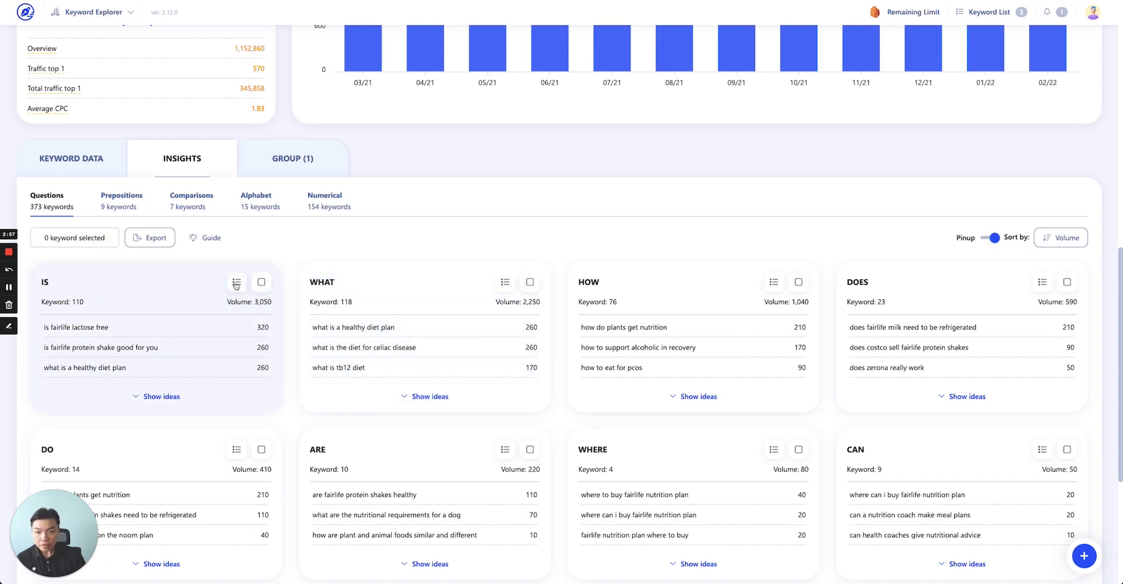
Step: Compare the options for exporting only the selected IS group and for exporting all question keywords
left_click(159, 243)
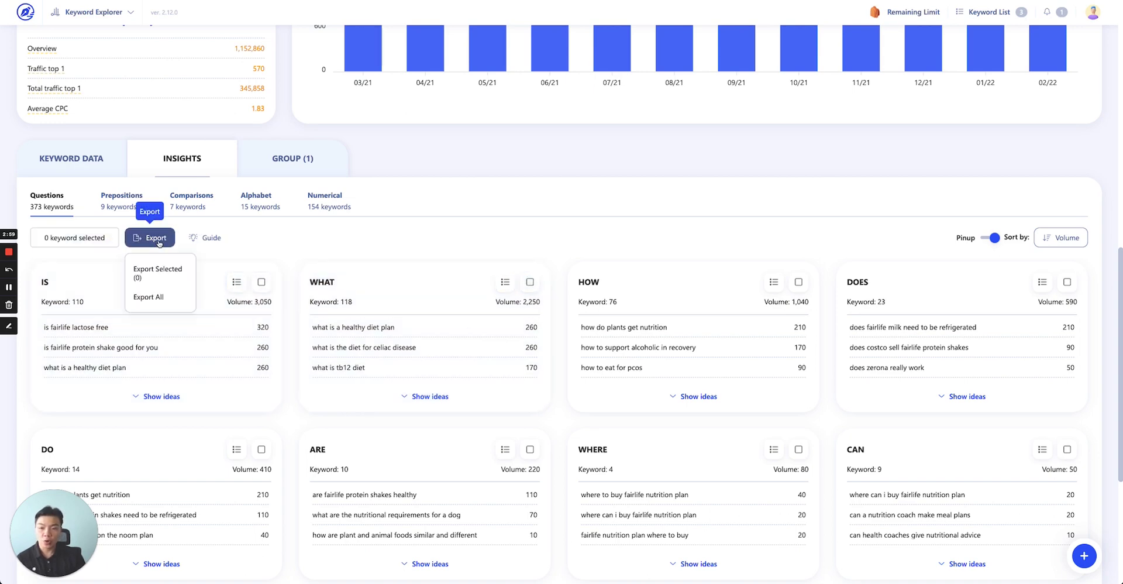
left_click(262, 282)
left_click(174, 239)
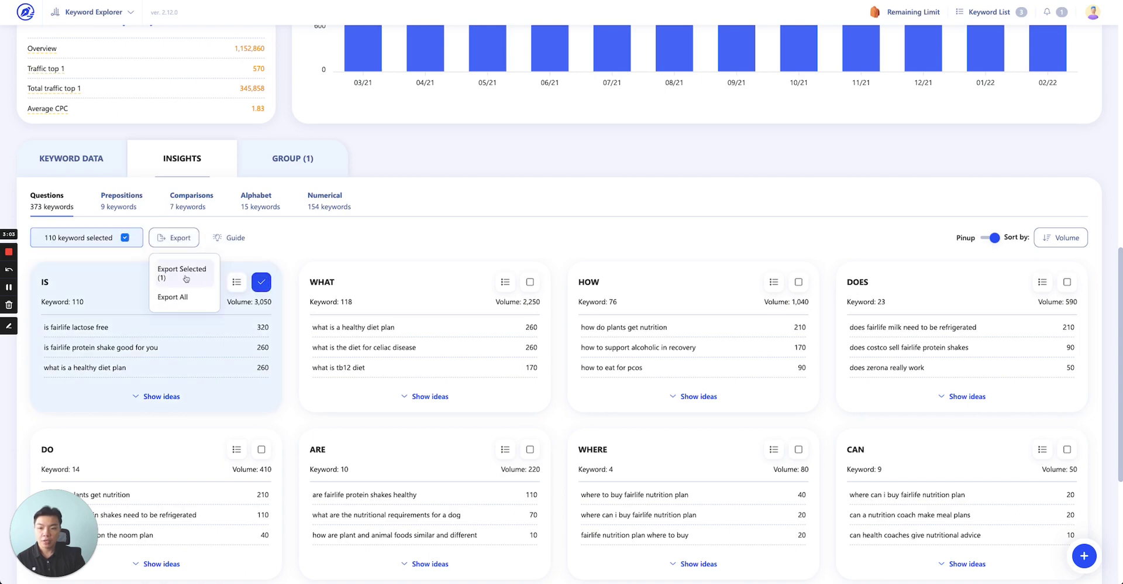
left_click(261, 284)
left_click(153, 240)
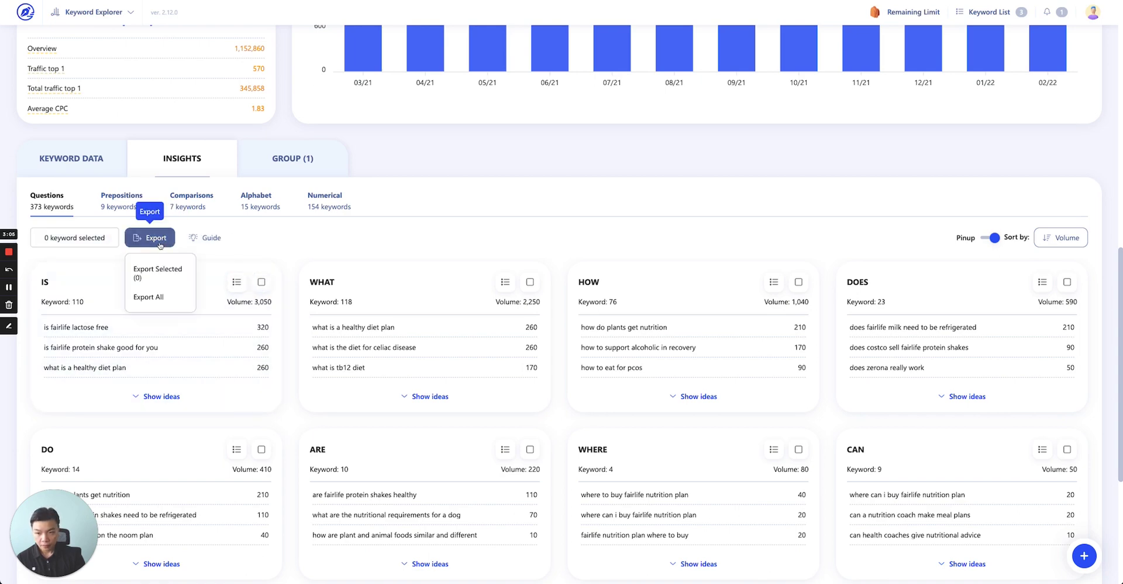
left_click(169, 297)
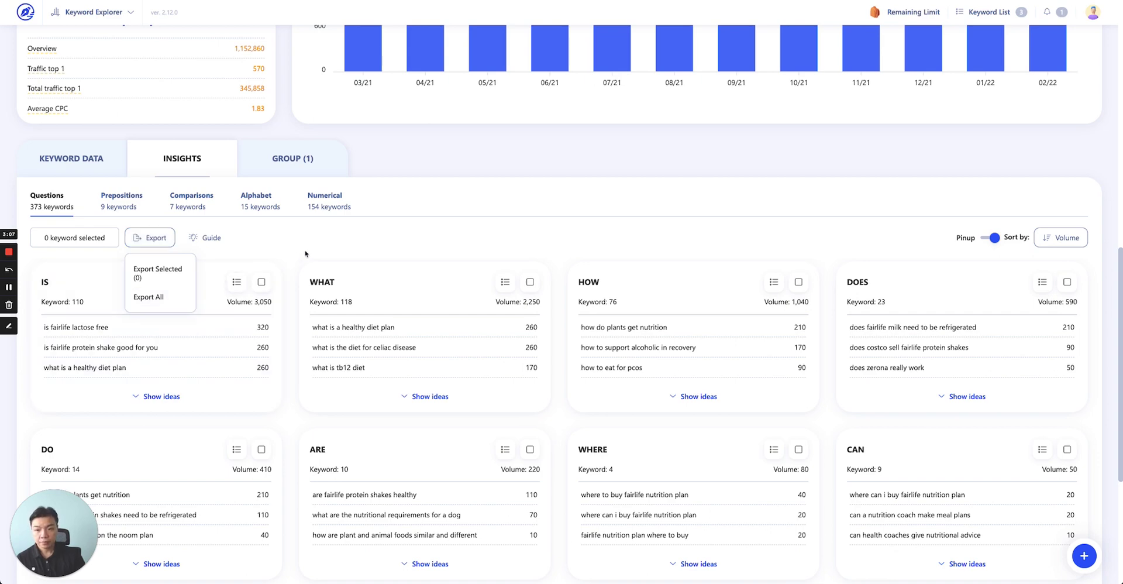
Step: Turn off Pinup and check how the filter box behaves while moving through the question groups
mouse_move(995, 241)
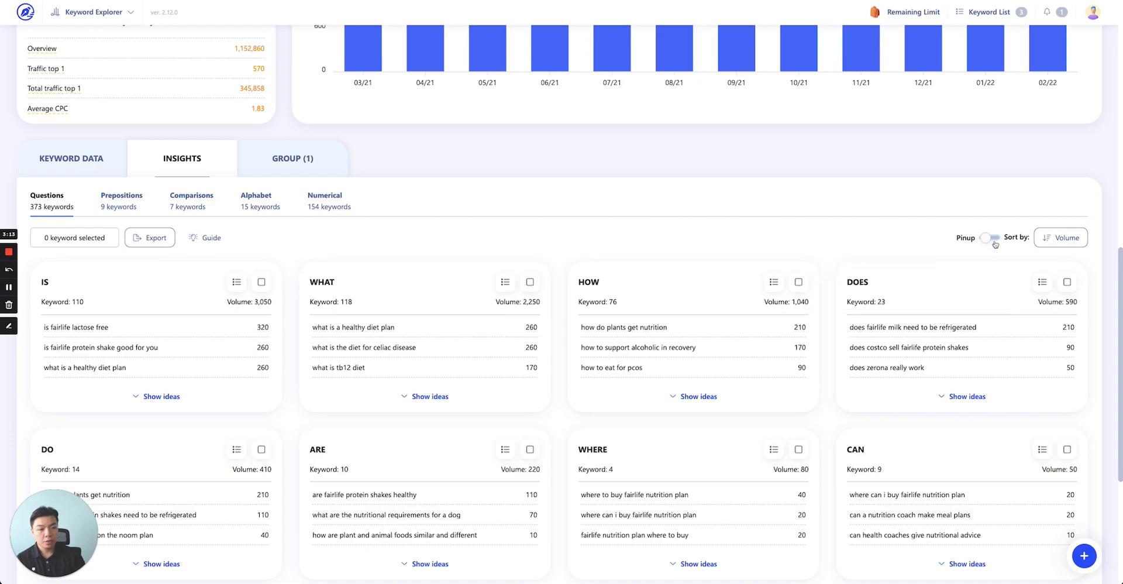
left_click(995, 241)
scroll(989, 246, "down", 5)
scroll(928, 256, "up", 5)
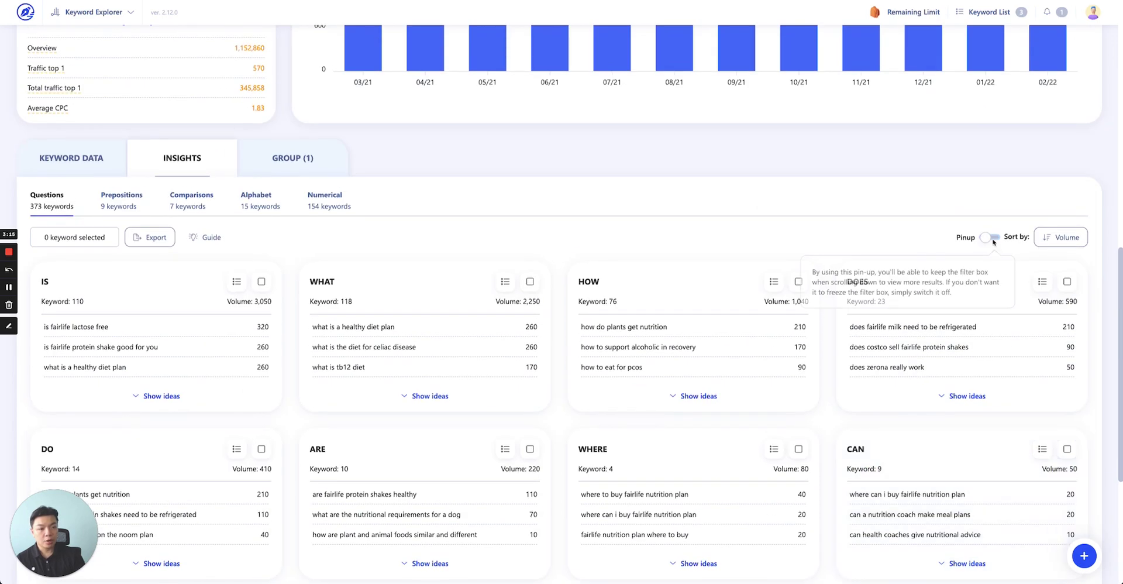
scroll(981, 257, "down", 4)
scroll(989, 246, "up", 4)
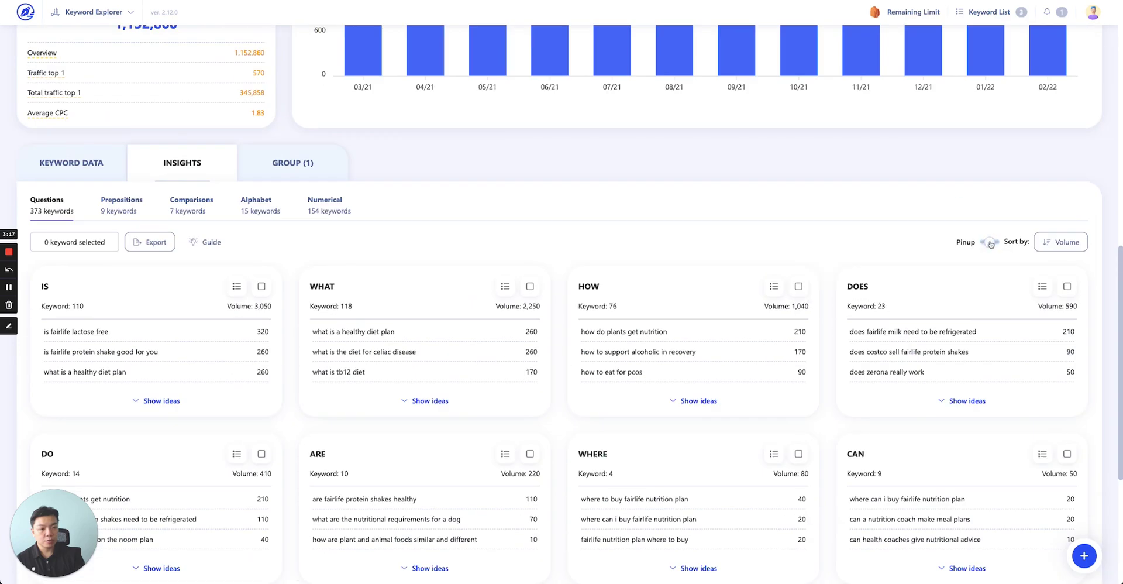
Step: Turn Pinup back on and check that the filter box stays in view over the question groups
left_click(994, 242)
scroll(936, 246, "down", 4)
scroll(883, 245, "up", 3)
scroll(883, 245, "up", 2)
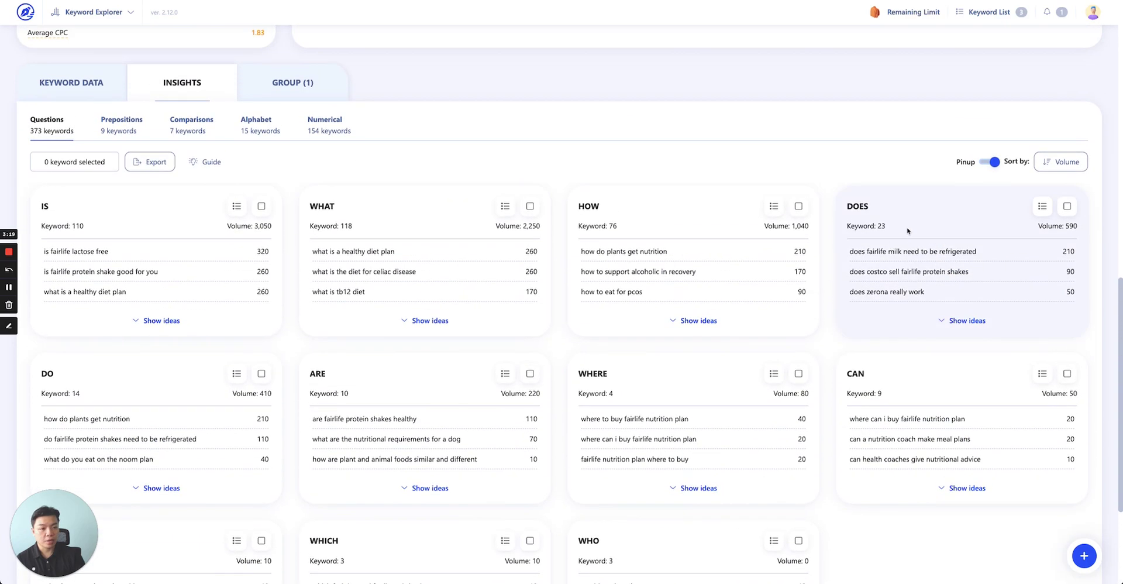
Step: Sort the question groups by search volume from least to most, and restore the most-to-least order
mouse_move(1058, 178)
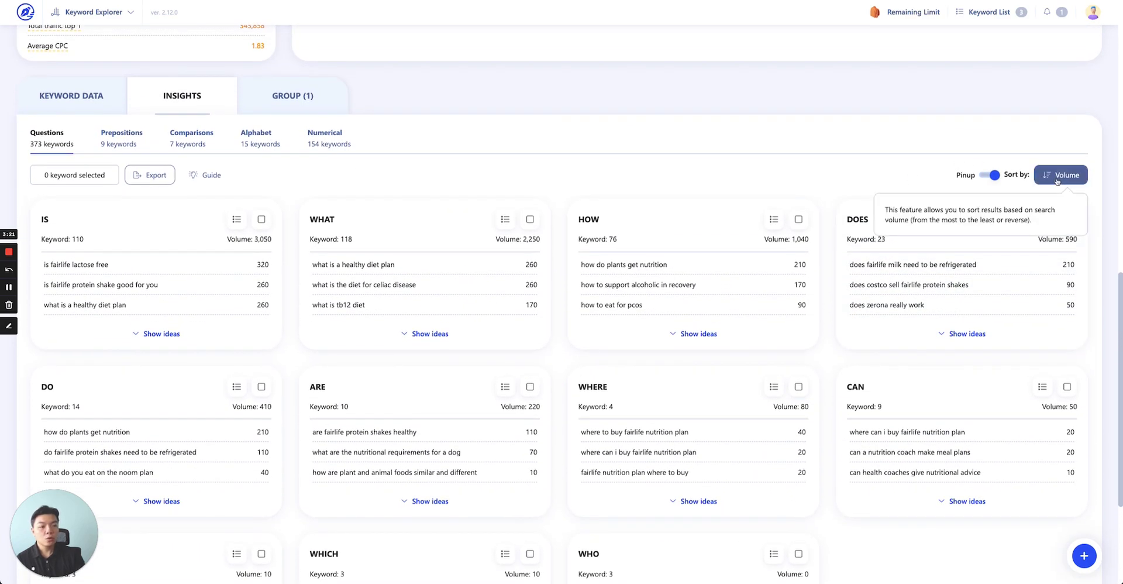
left_click(1057, 176)
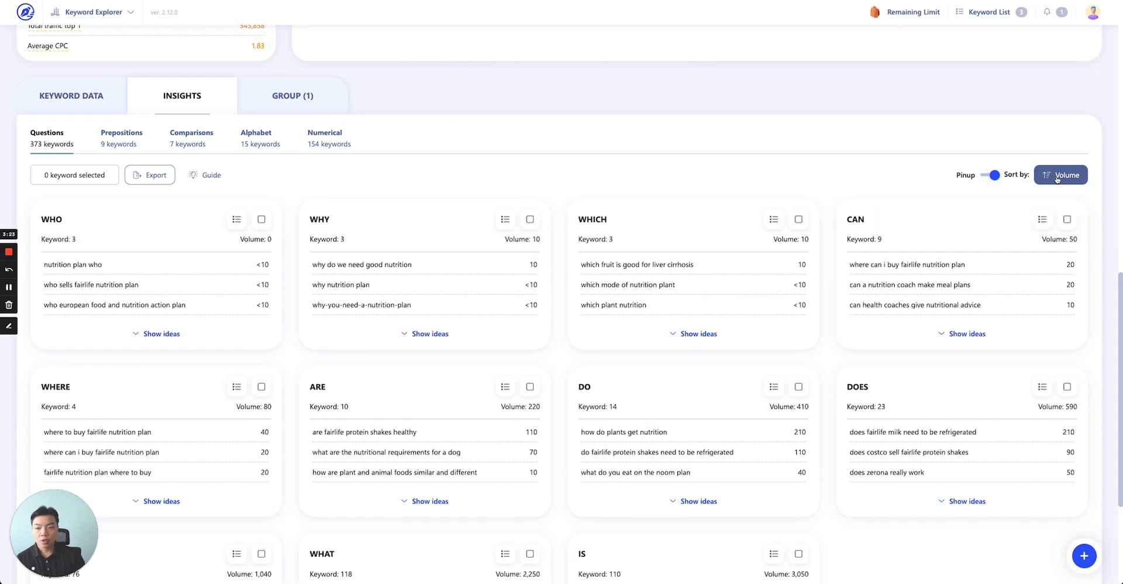
left_click(1057, 179)
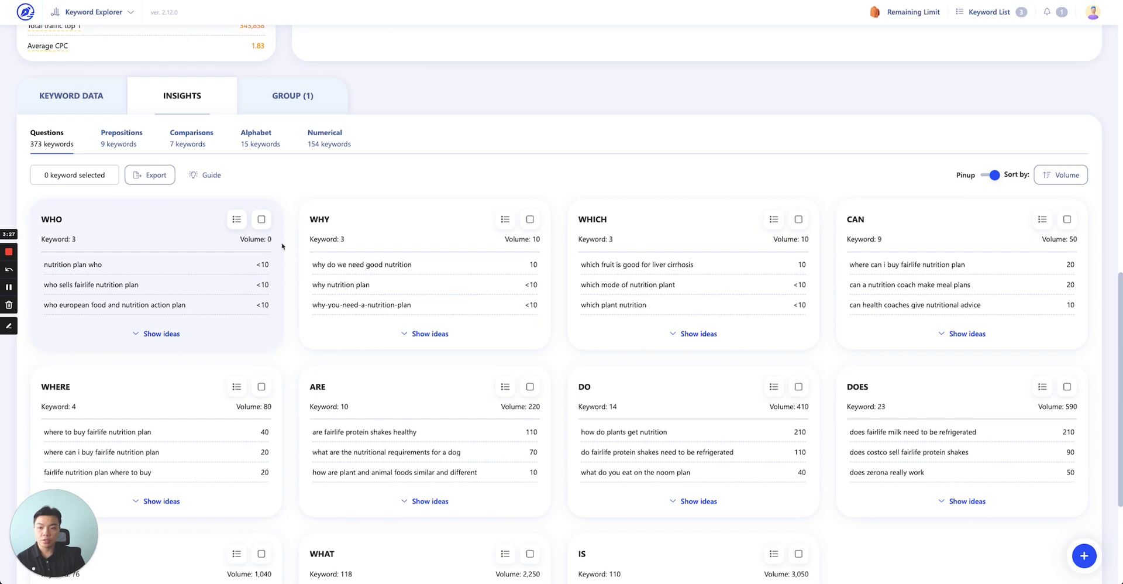
left_click(1082, 179)
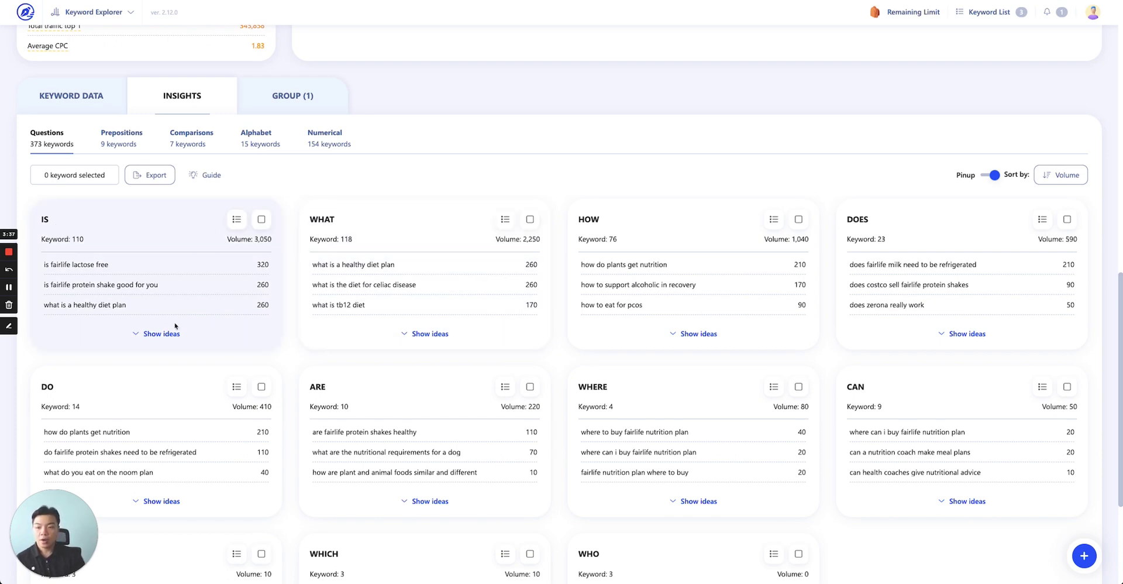
Step: Check the new-list and existing-list options for saving the IS group, and try selecting and deselecting that group
left_click(236, 218)
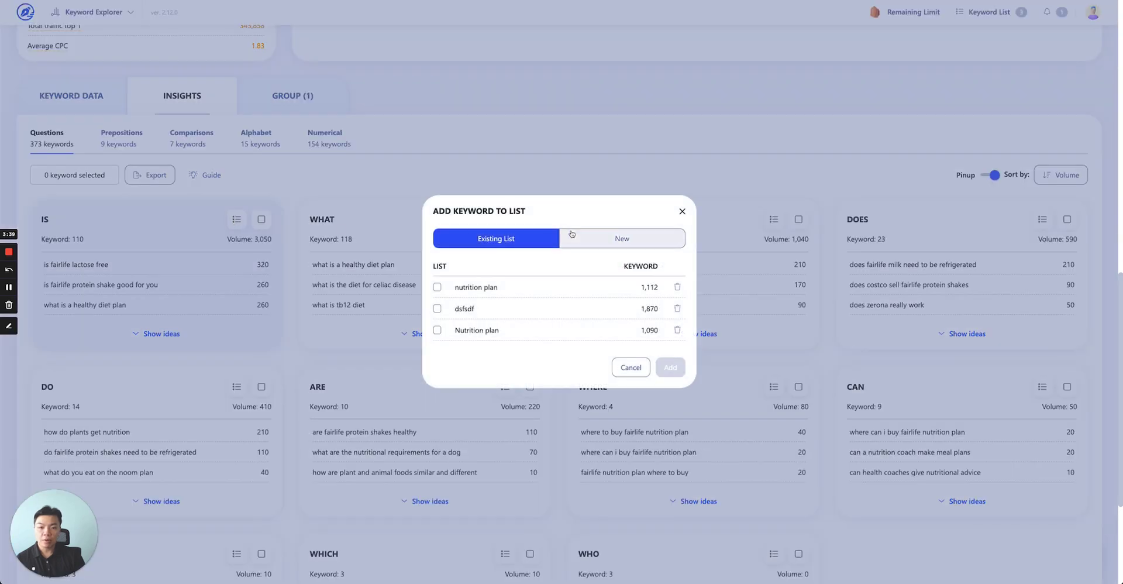
left_click(620, 232)
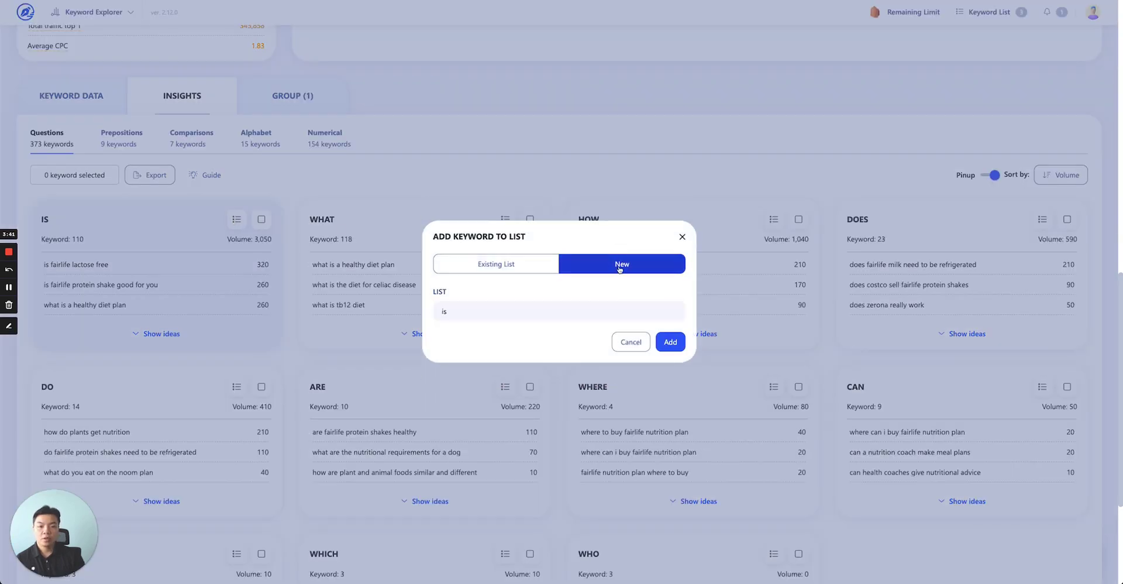
left_click(526, 264)
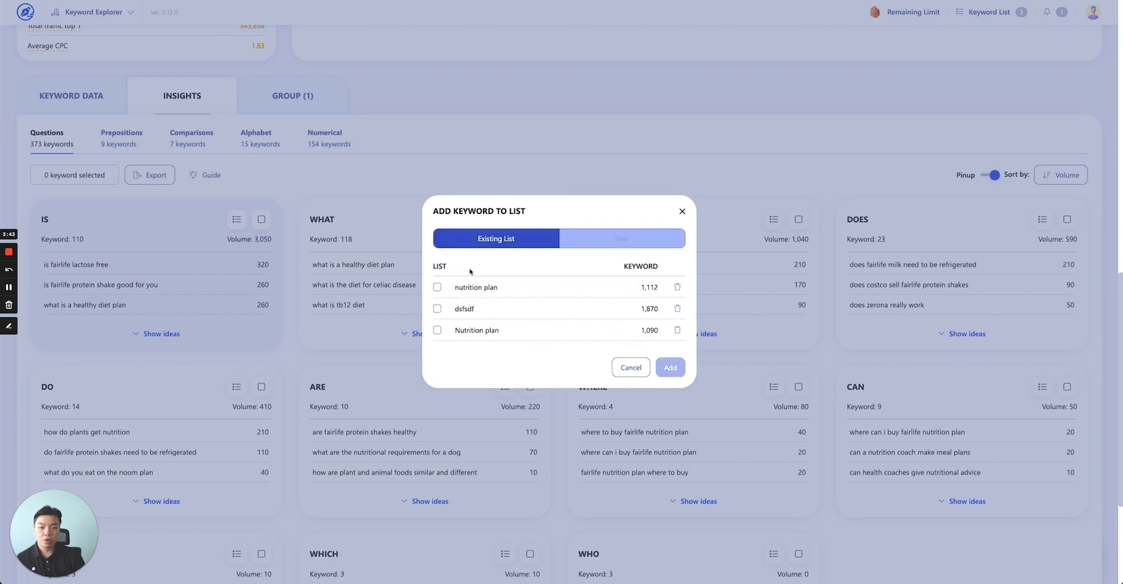
left_click(681, 211)
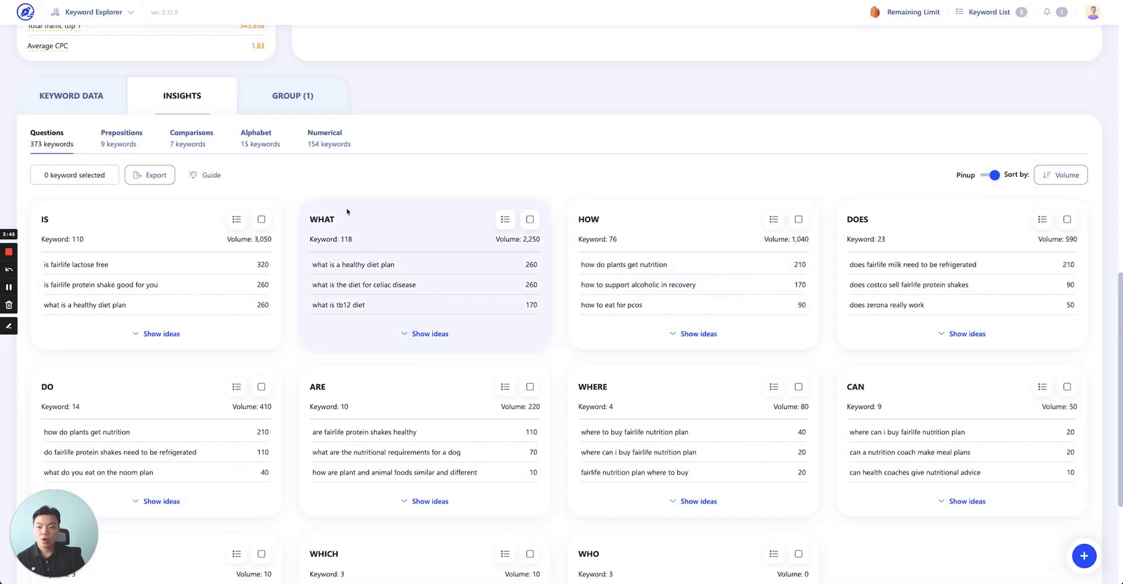
left_click(261, 219)
left_click(262, 218)
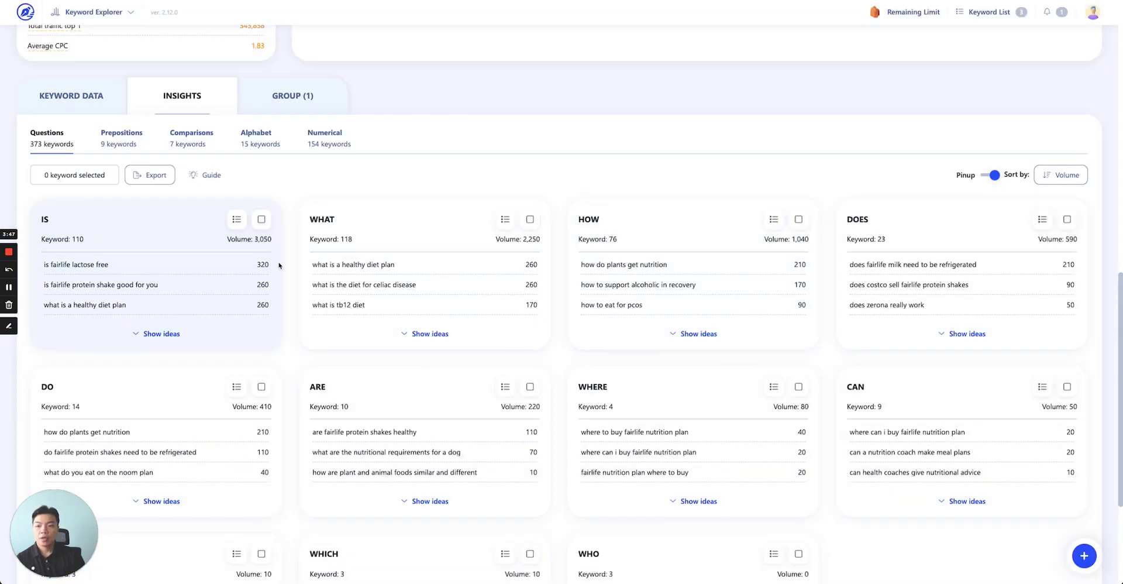
Step: Expand the IS group's keyword ideas and examine the filters and the Filter Config description above its table
left_click(162, 334)
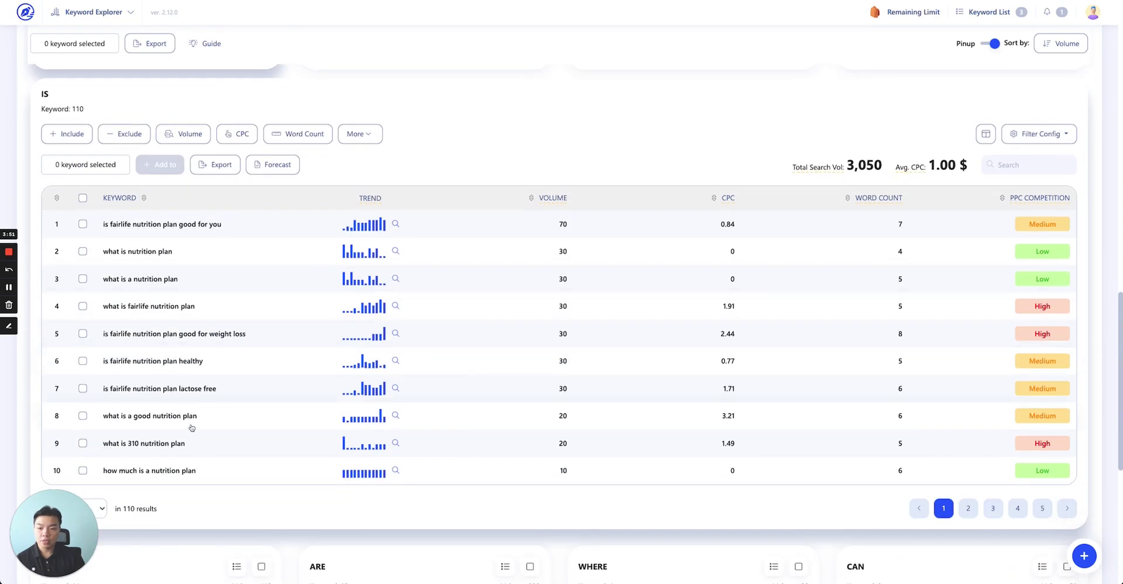
scroll(188, 432, "up", 2)
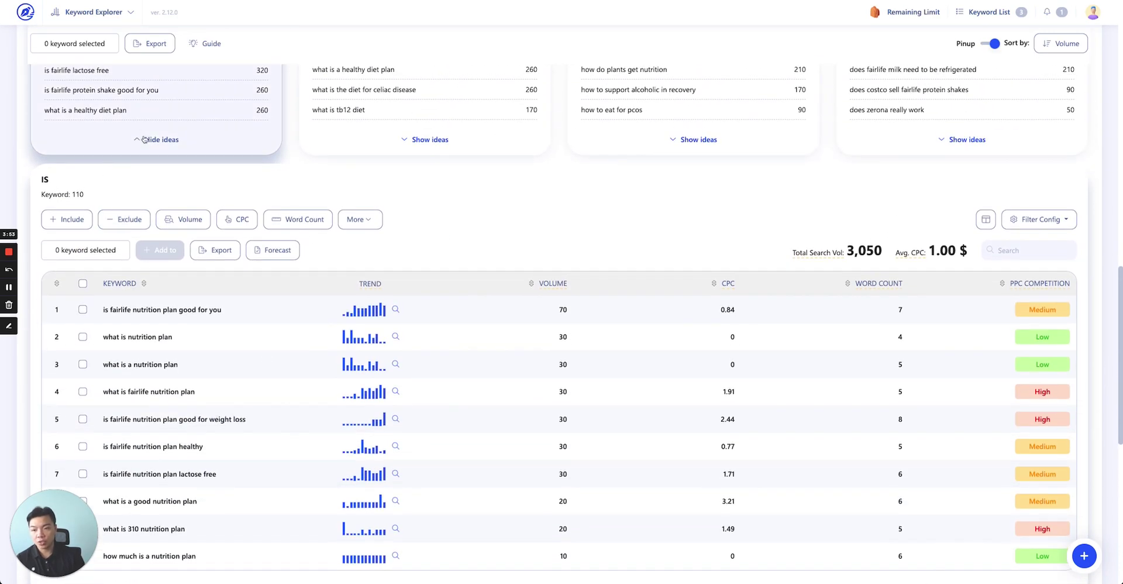
left_click(66, 220)
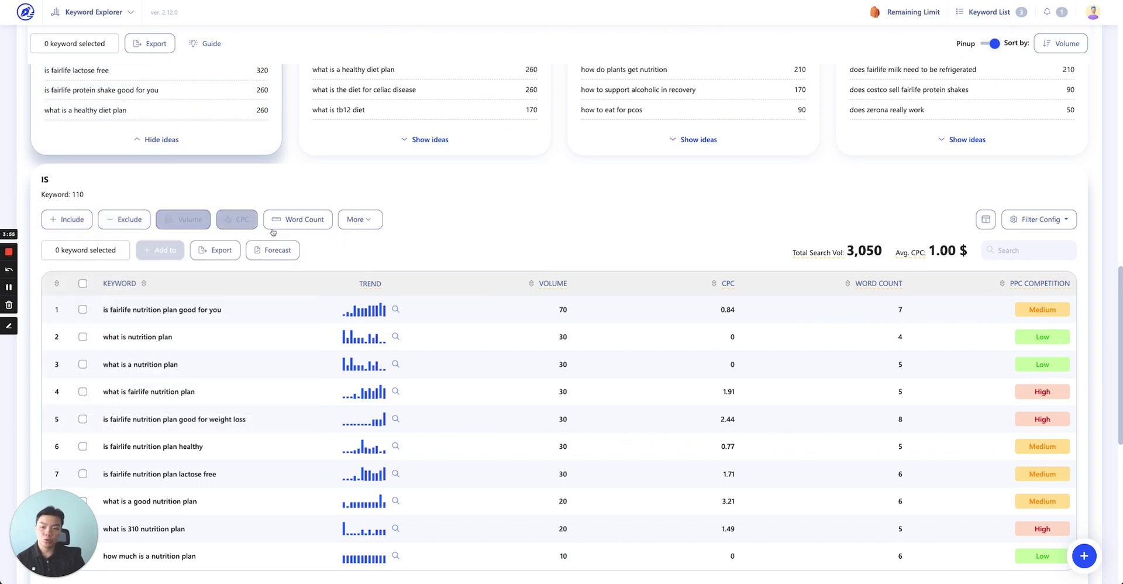
mouse_move(1033, 226)
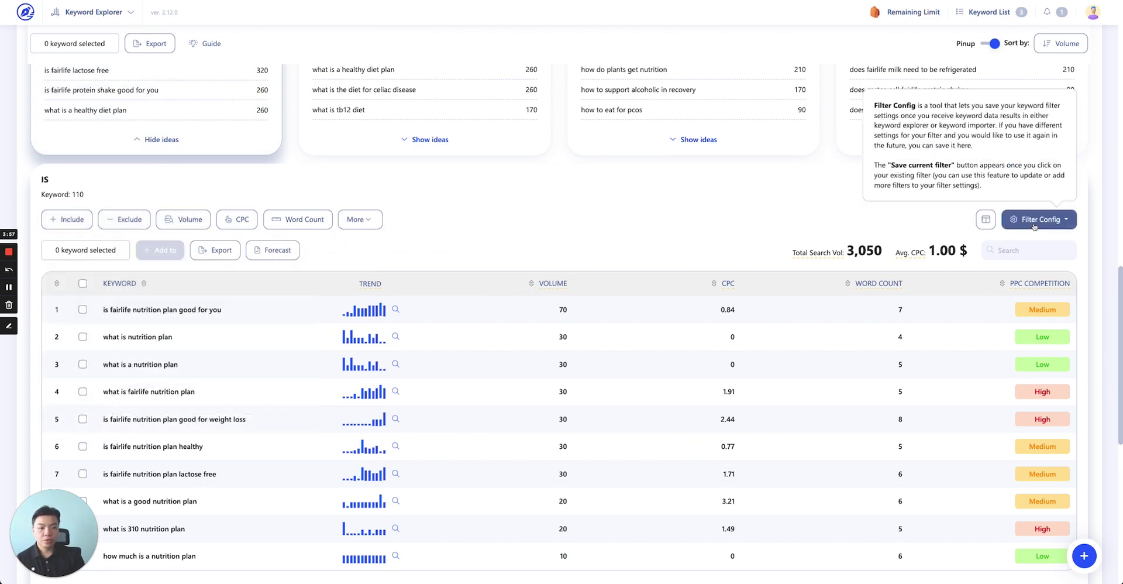
mouse_move(262, 253)
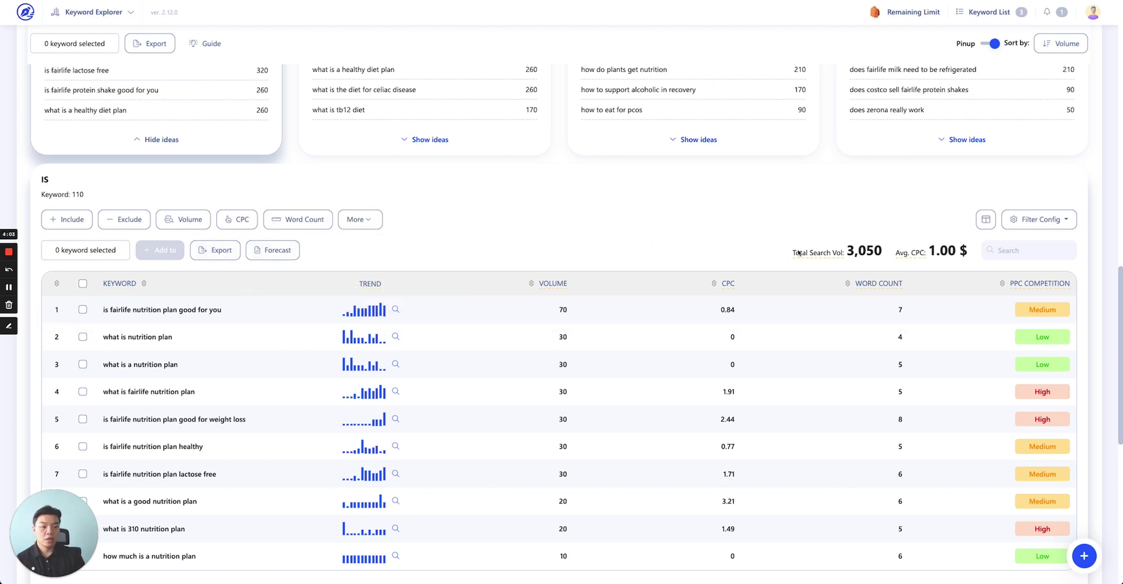
Step: Examine the search volume history and SERP overview for "is fairlife nutrition plan good for you", and collapse the IS group's ideas
left_click(212, 313)
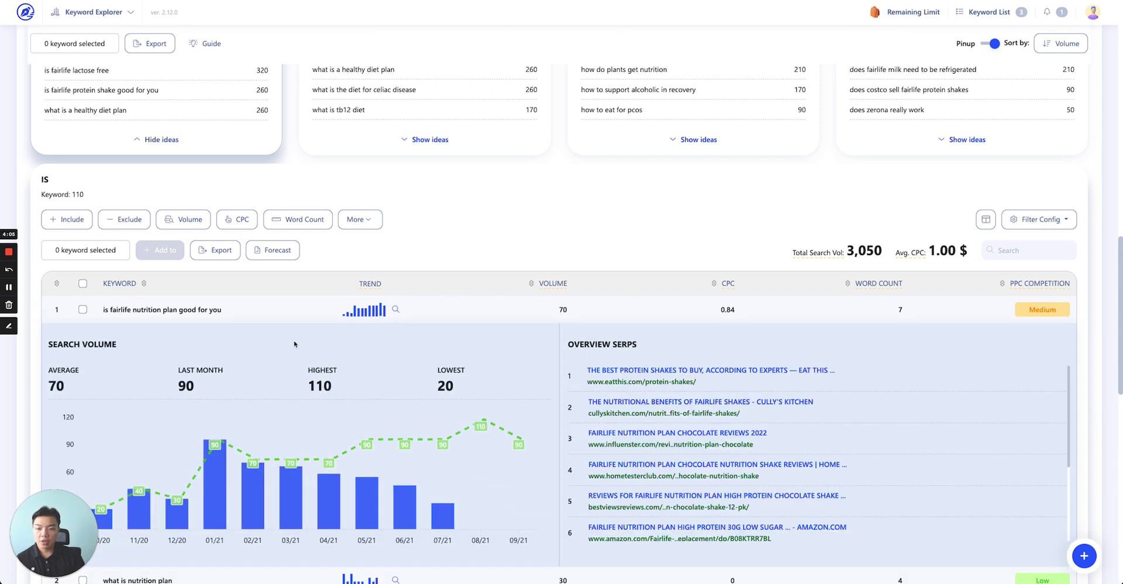
scroll(314, 377, "down", 2)
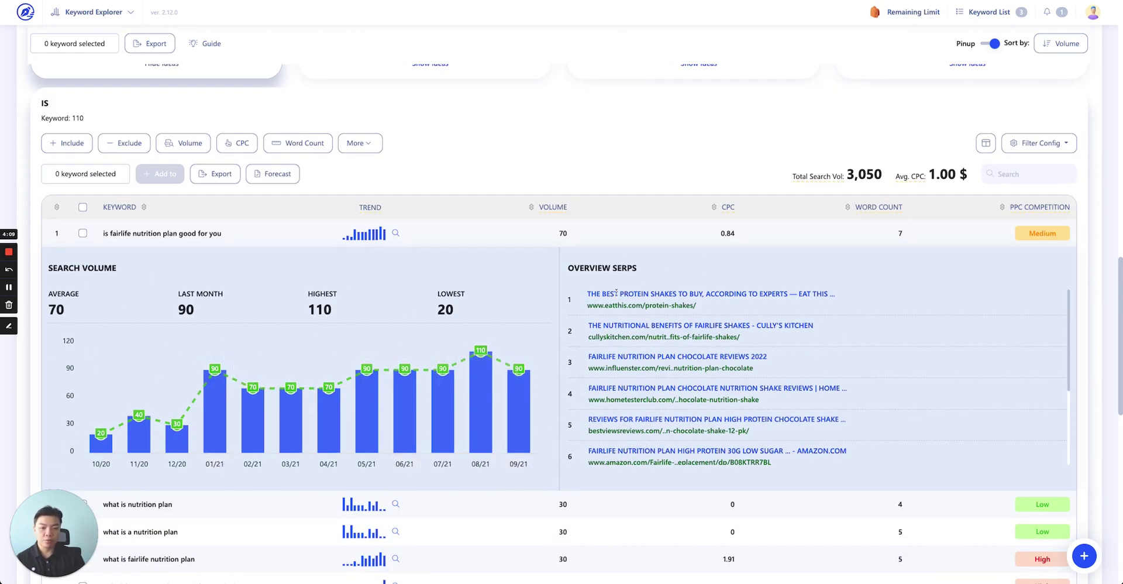
scroll(175, 152, "up", 2)
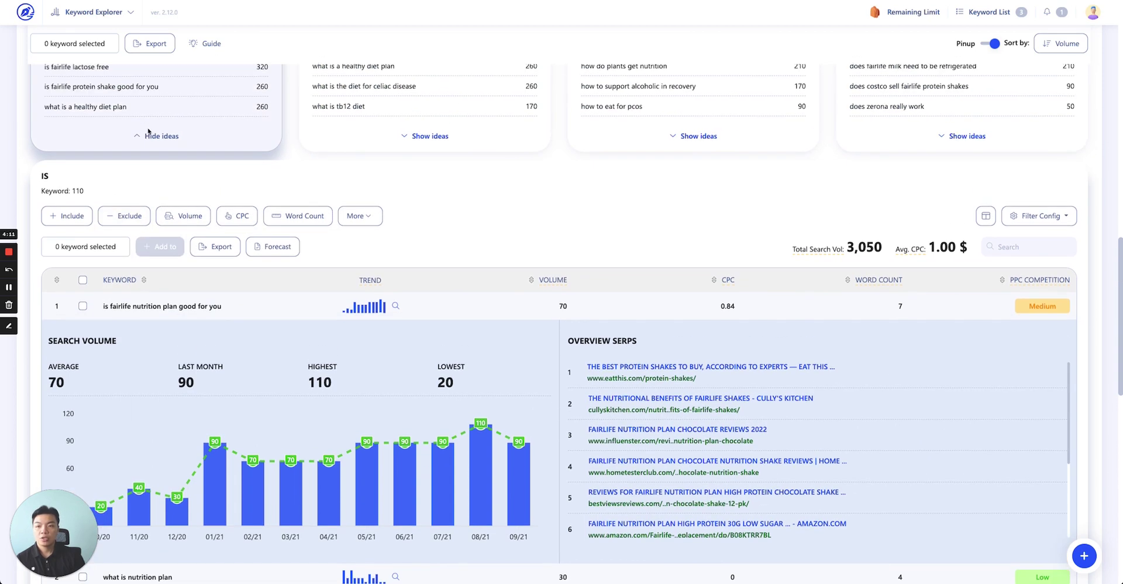
left_click(162, 136)
scroll(182, 162, "up", 5)
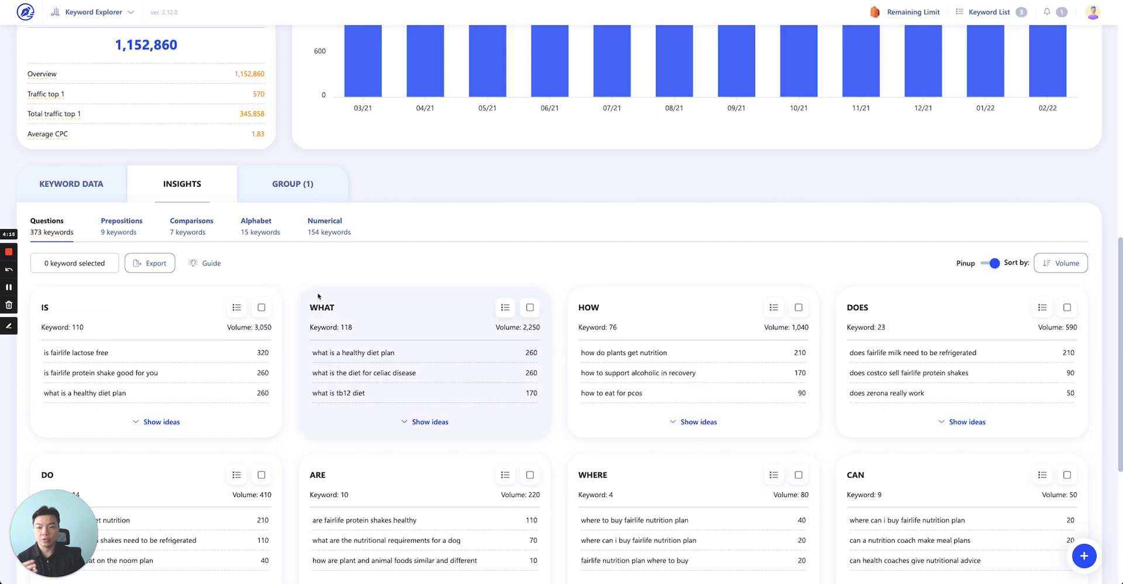
scroll(374, 305, "down", 5)
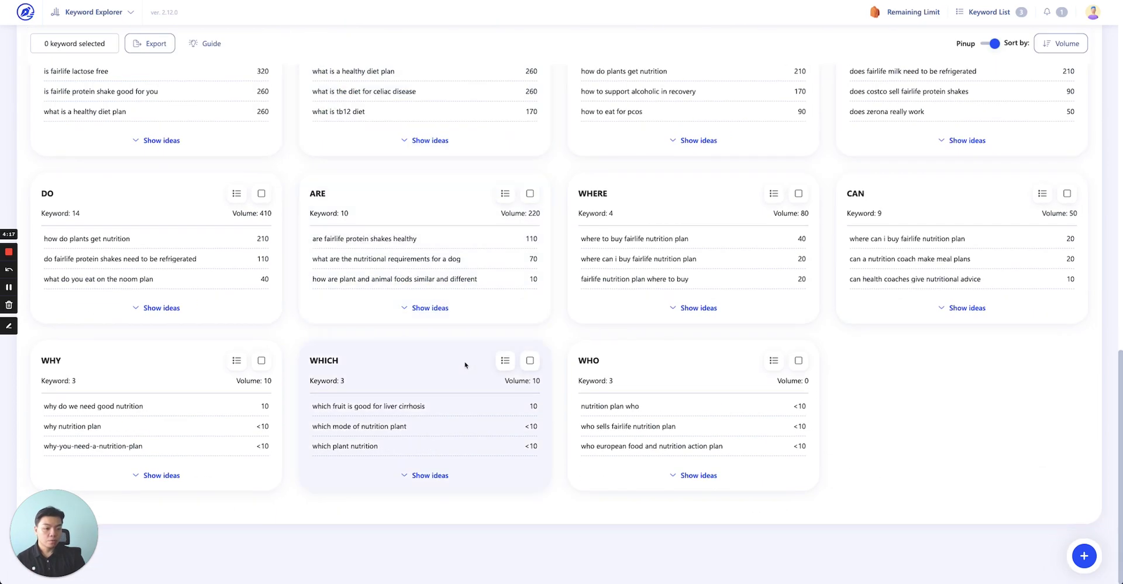
scroll(438, 346, "up", 7)
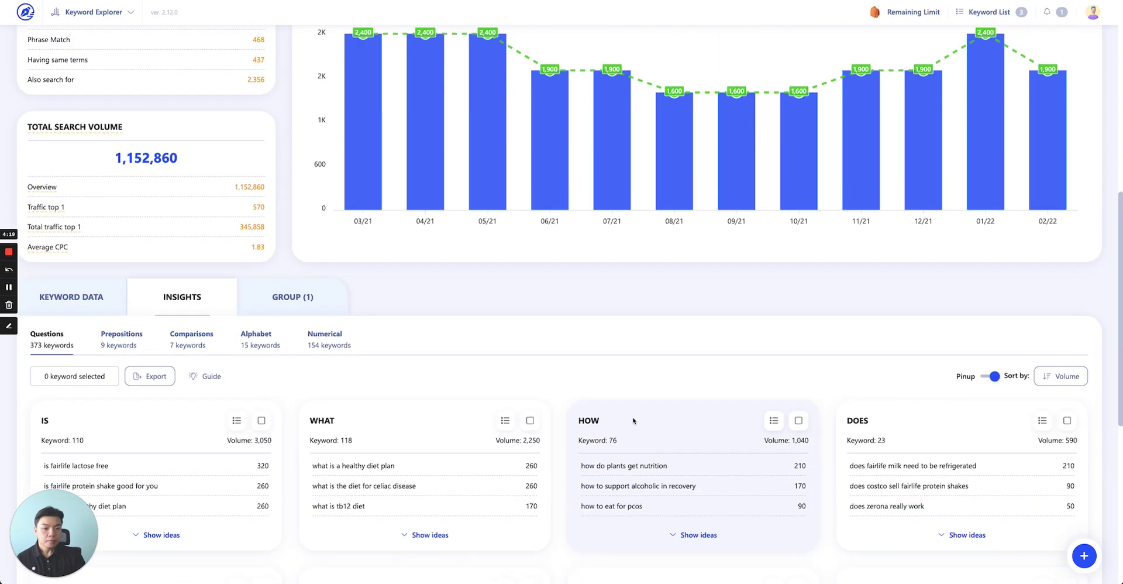